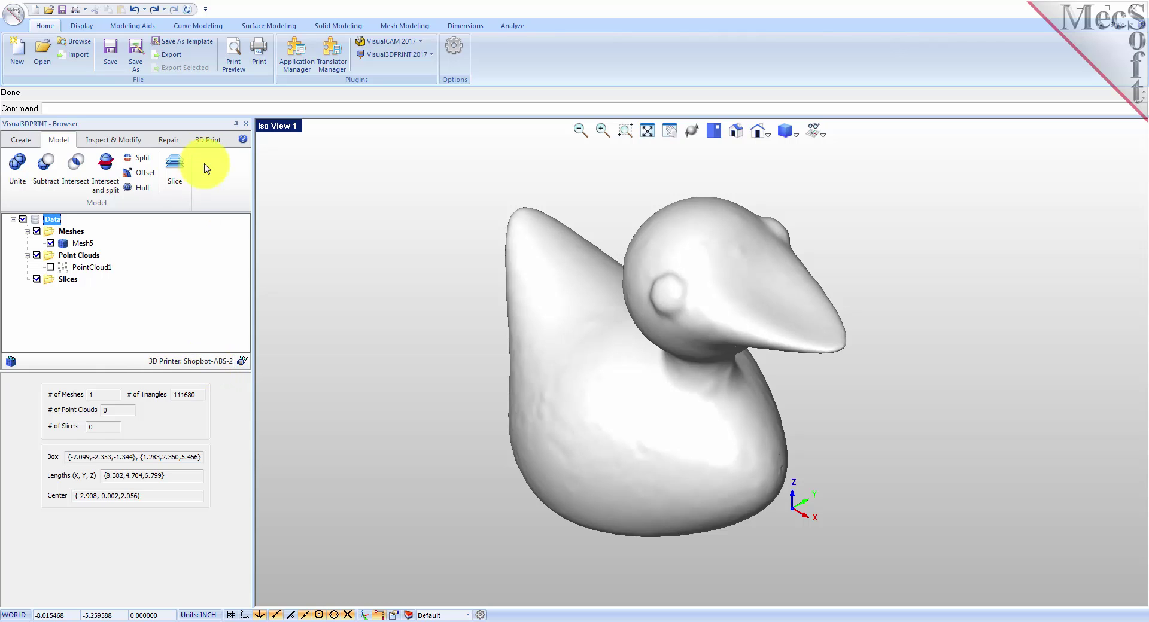
- Choose Shopbot-ABS-2 as the 3D printer for the duck model
{"action": "left_click", "coordinate": [214, 142]}
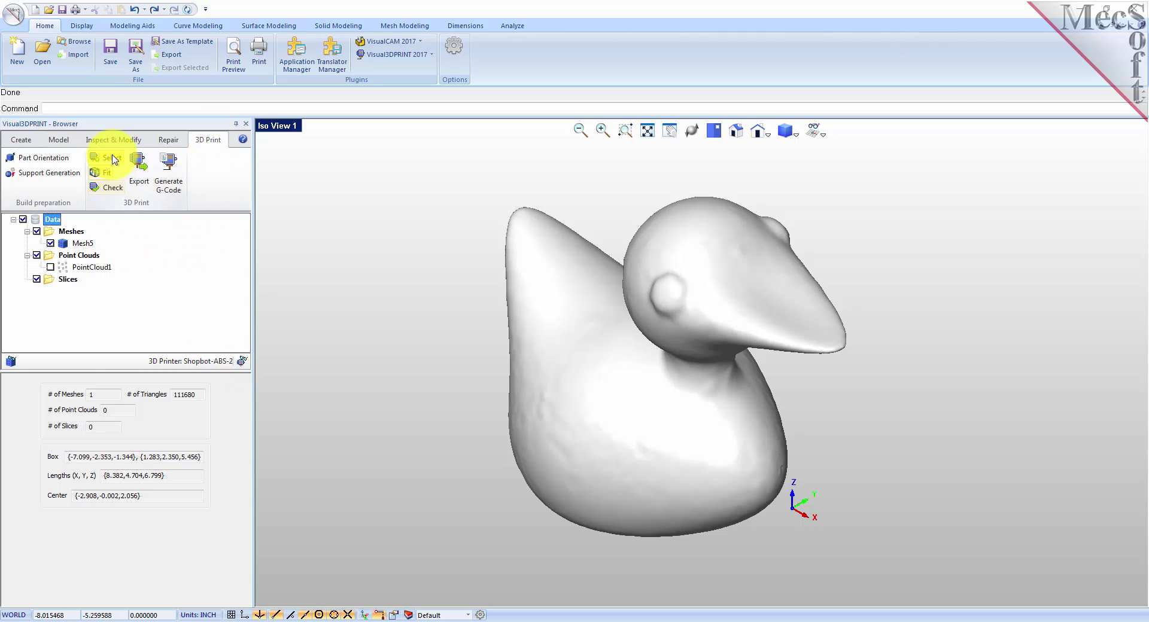
{"action": "left_click", "coordinate": [185, 365]}
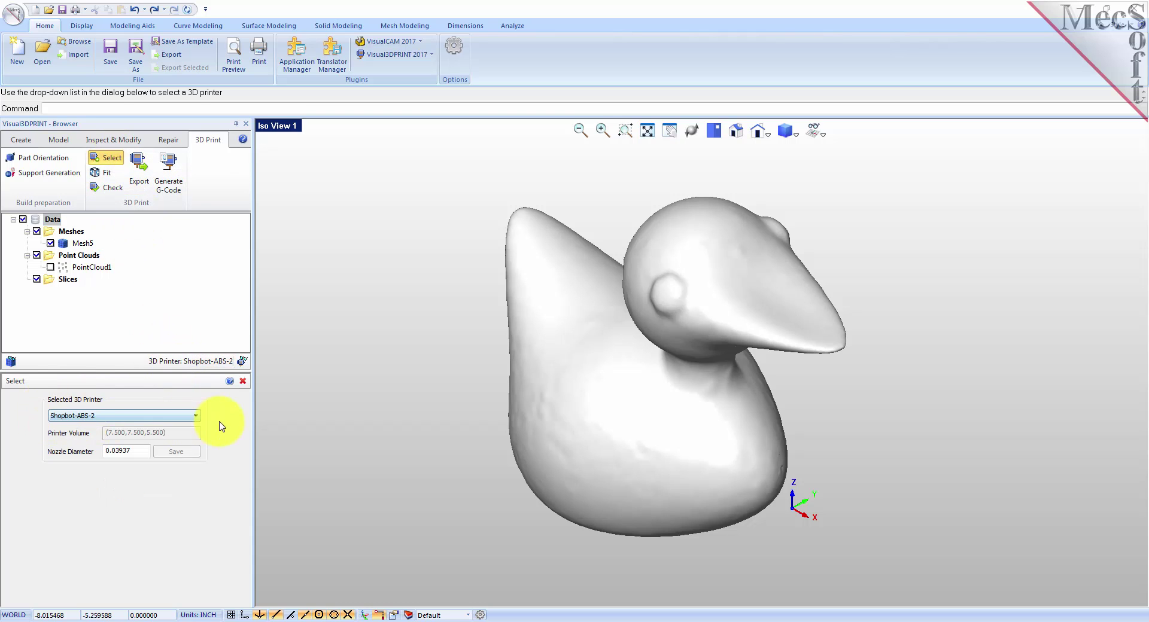
{"action": "left_click", "coordinate": [196, 416]}
{"action": "left_click_drag", "start_coordinate": [194, 380], "coordinate": [200, 401]}
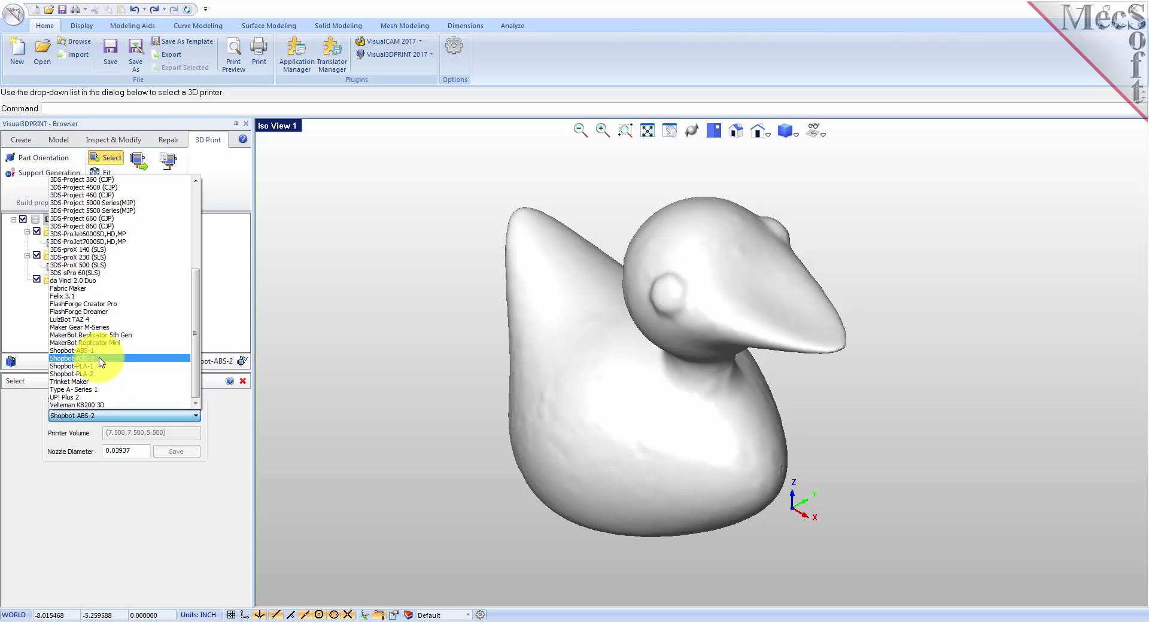
{"action": "left_click", "coordinate": [100, 359]}
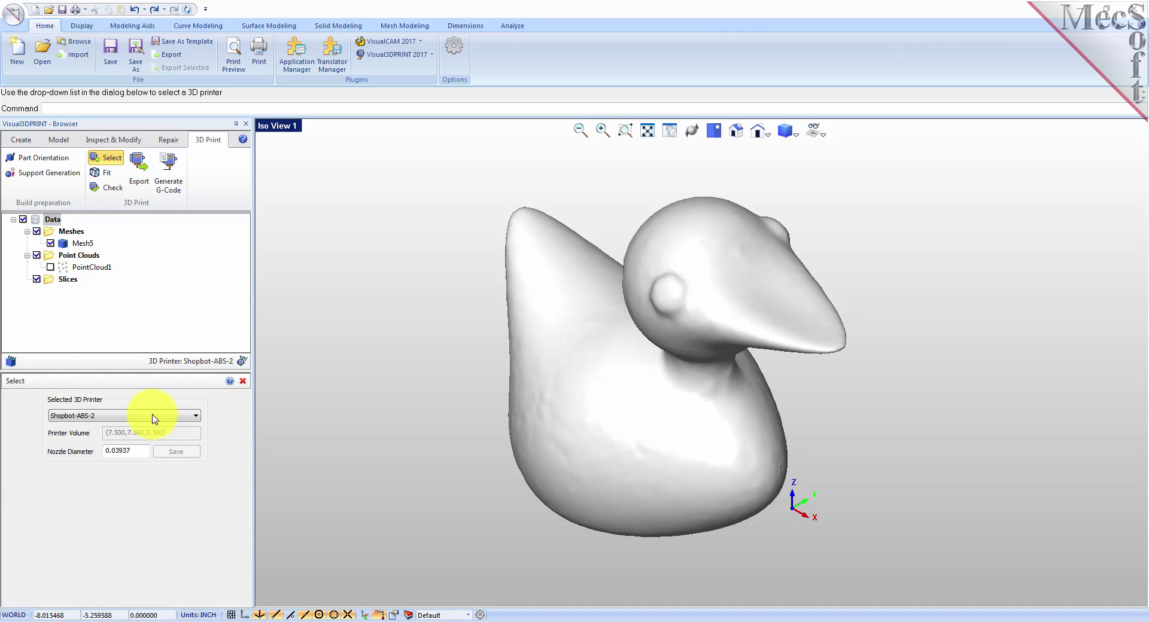
- Display the printer's build volume and fit both the volume and the duck in the view
{"action": "left_click", "coordinate": [242, 362]}
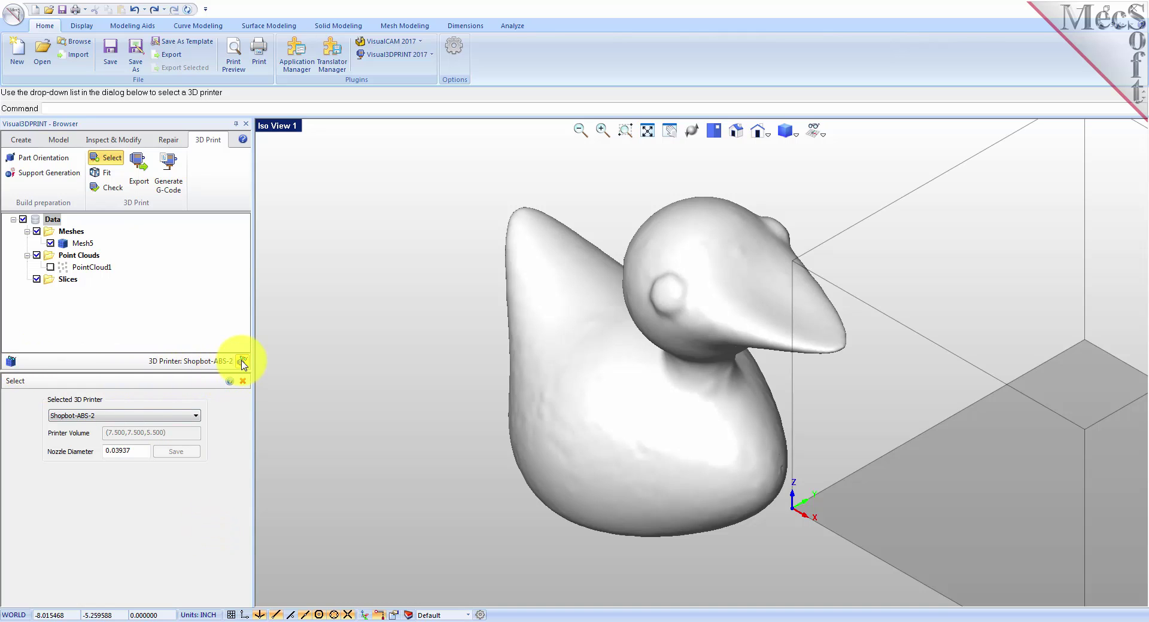
{"action": "left_click", "coordinate": [243, 363]}
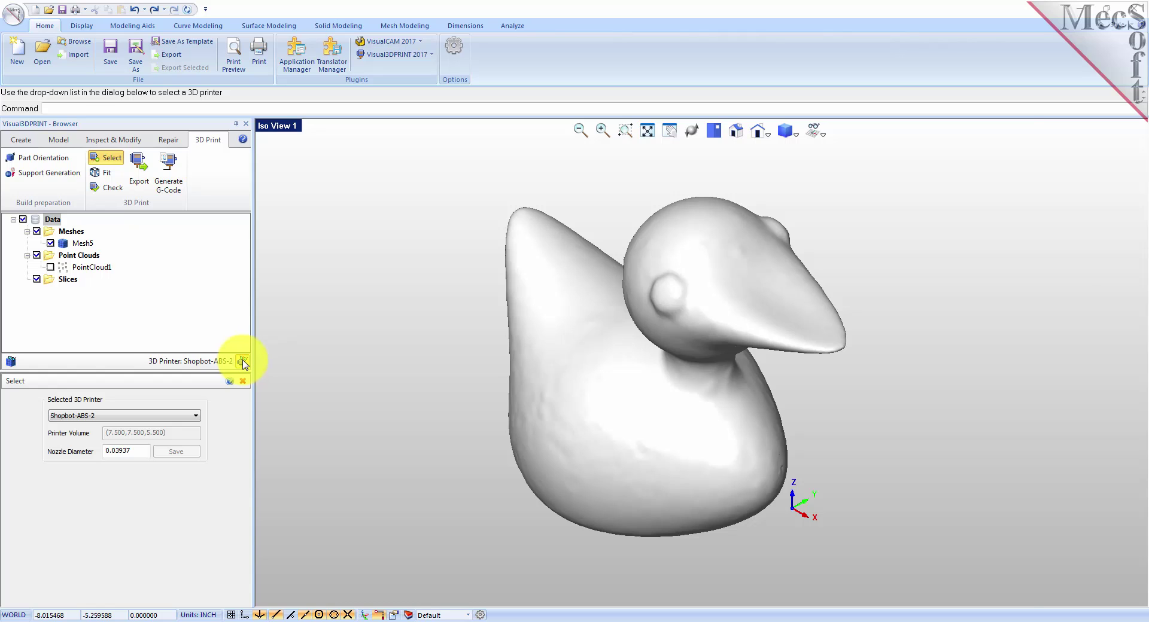
{"action": "left_click", "coordinate": [243, 364]}
{"action": "left_click", "coordinate": [648, 130]}
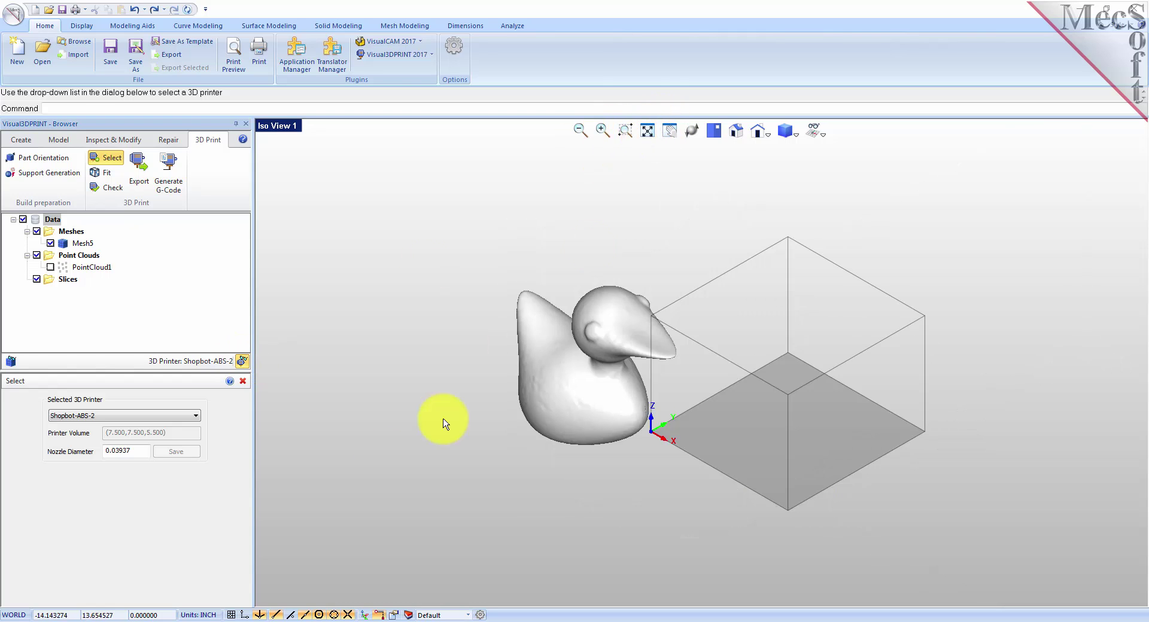
{"action": "left_click", "coordinate": [245, 363]}
{"action": "left_click", "coordinate": [246, 362]}
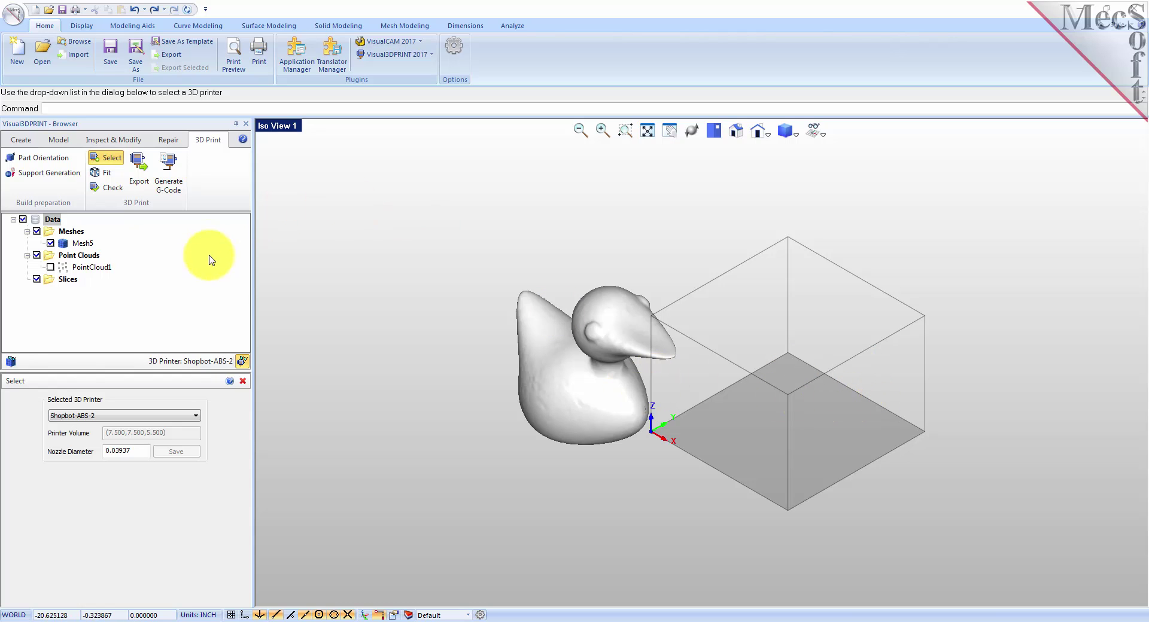
- Fit the duck mesh into the printer volume with centered Z and XY alignment
{"action": "left_click", "coordinate": [109, 176]}
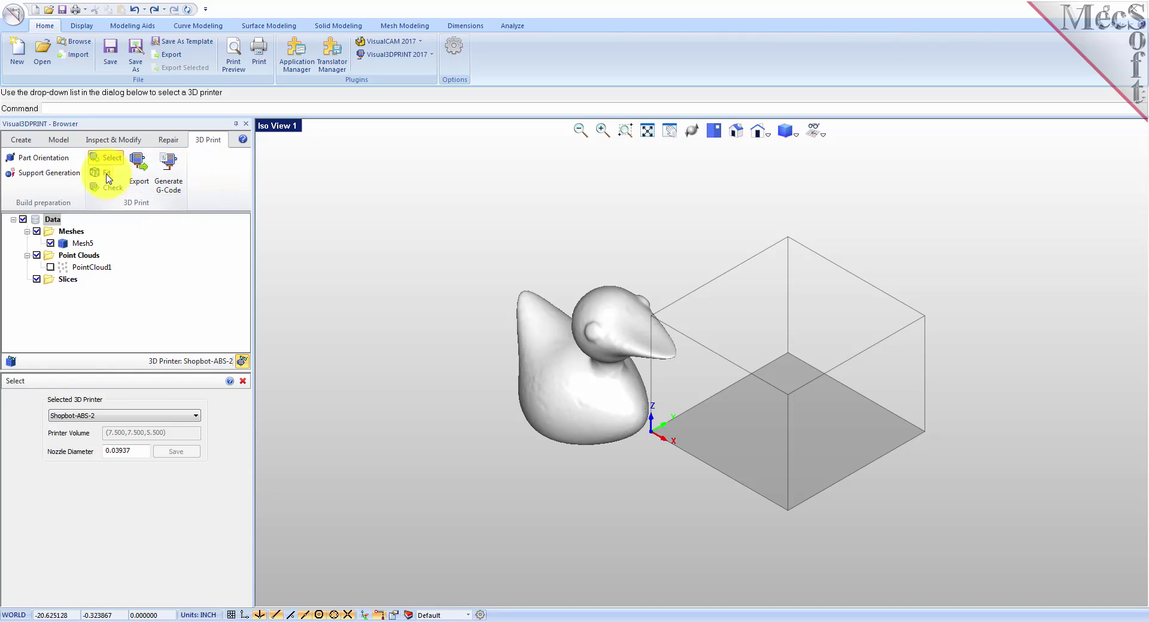
{"action": "left_click", "coordinate": [108, 176]}
{"action": "left_click", "coordinate": [577, 320]}
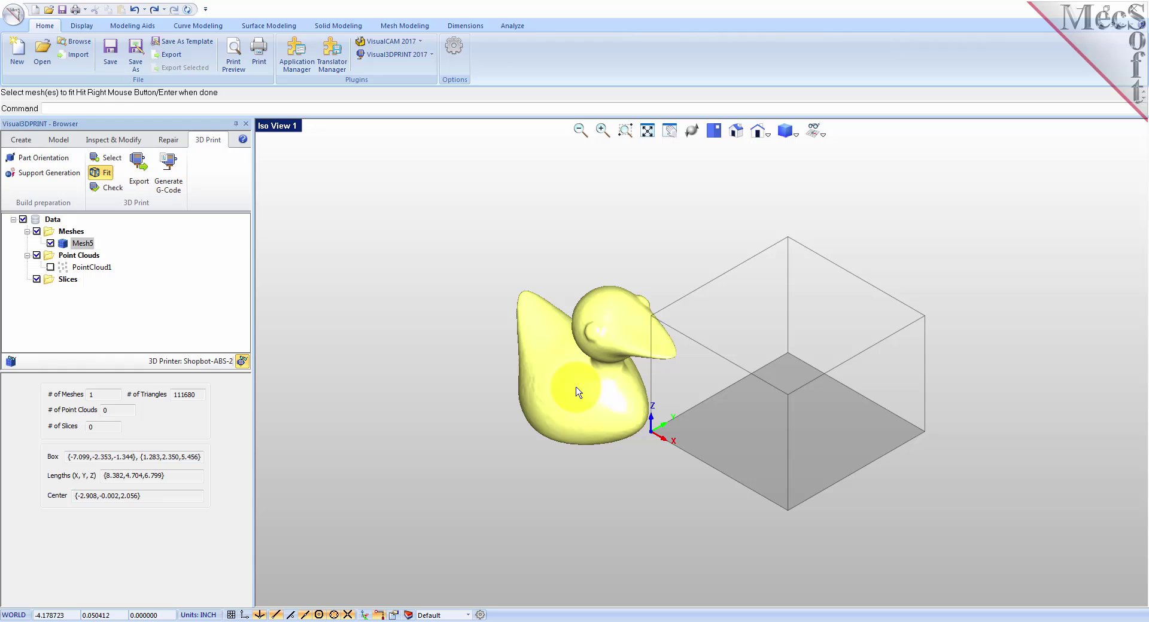
{"action": "right_click", "coordinate": [339, 286]}
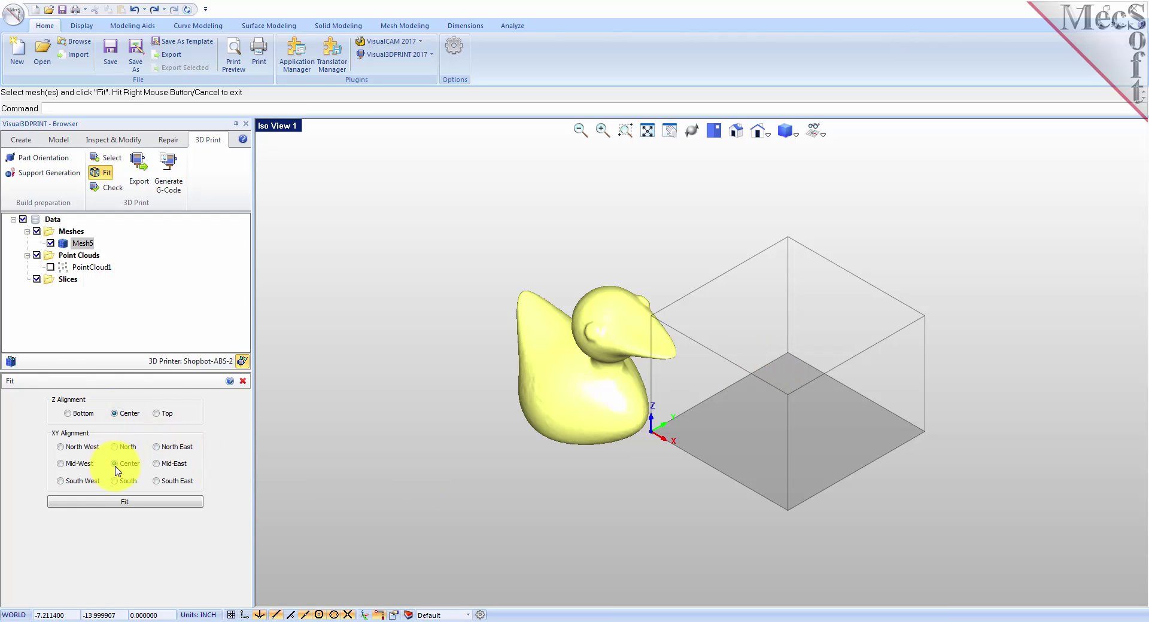
{"action": "left_click", "coordinate": [174, 504]}
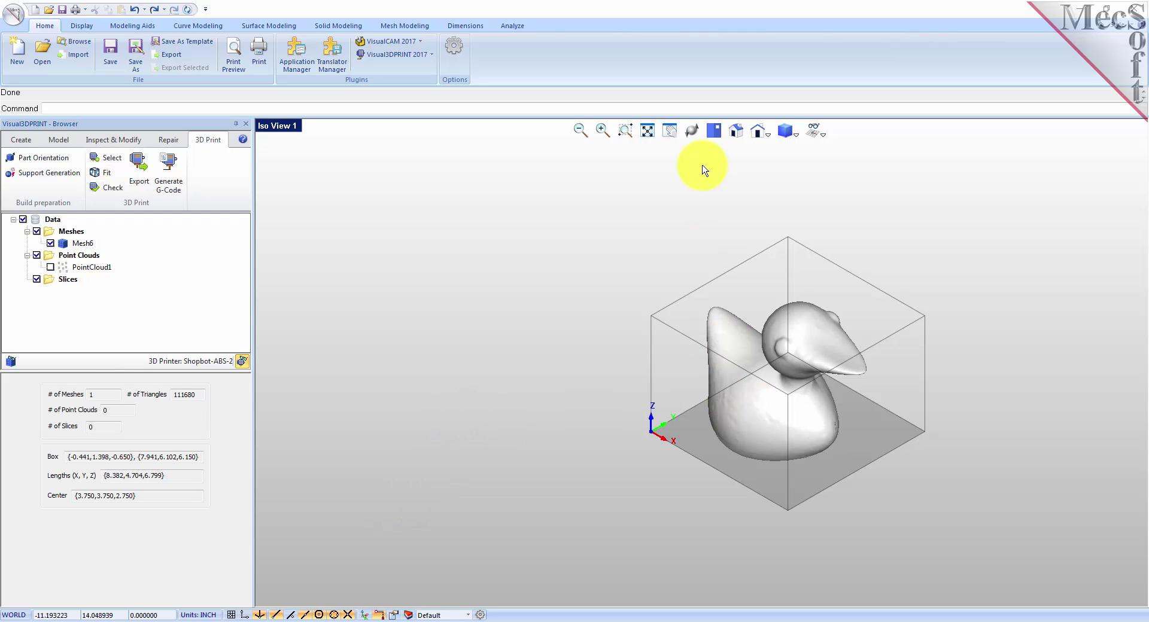
{"action": "left_click", "coordinate": [650, 131]}
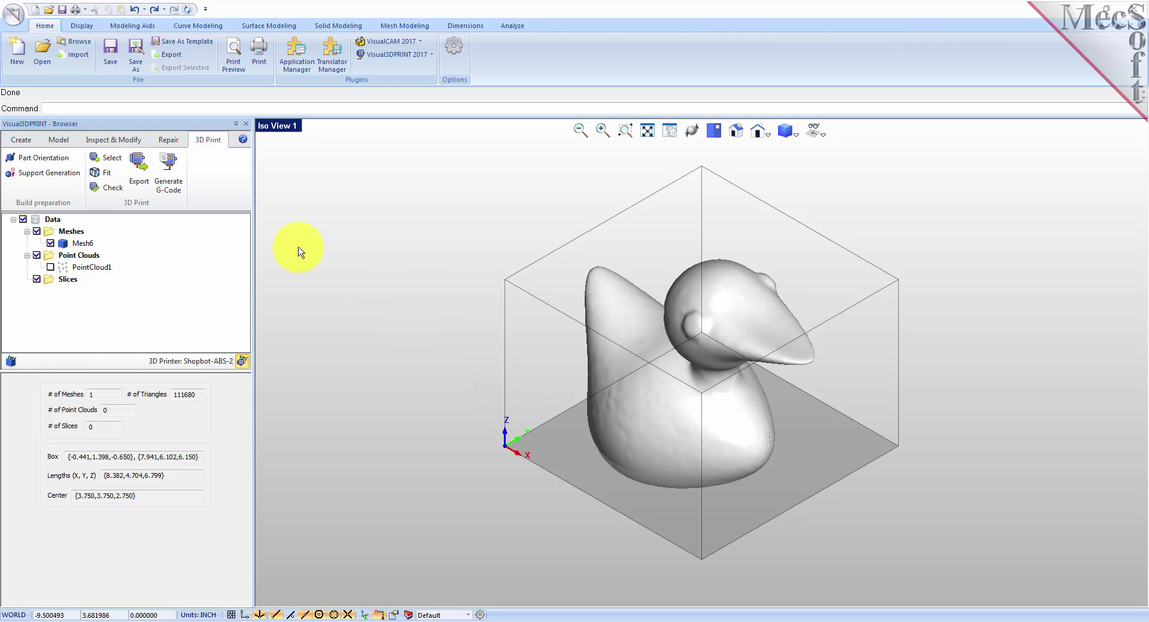
- Check the centered duck mesh for volume, closure, wall thickness and overhangs, and close the check
{"action": "left_click", "coordinate": [114, 190]}
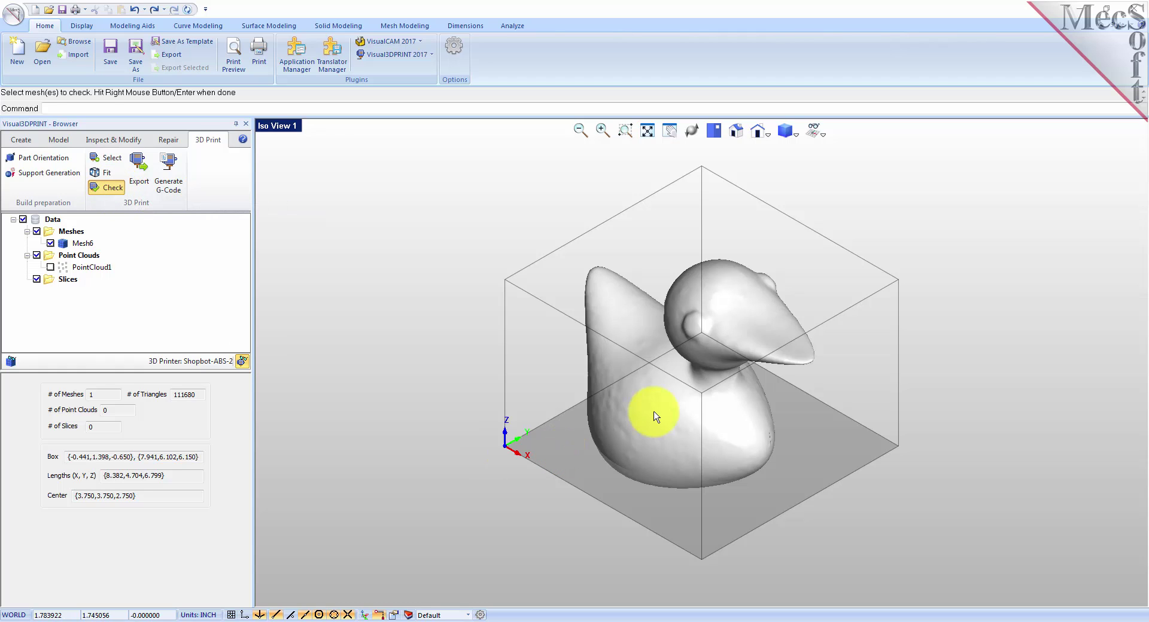
{"action": "left_click", "coordinate": [598, 422]}
{"action": "right_click", "coordinate": [371, 318]}
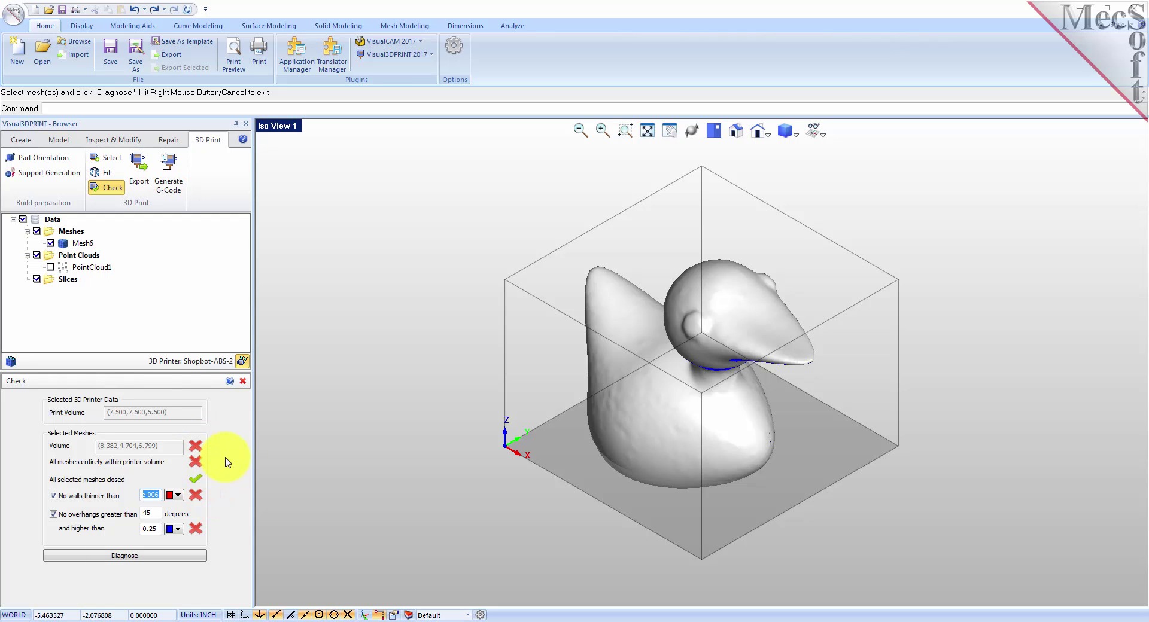
{"action": "left_click", "coordinate": [243, 381]}
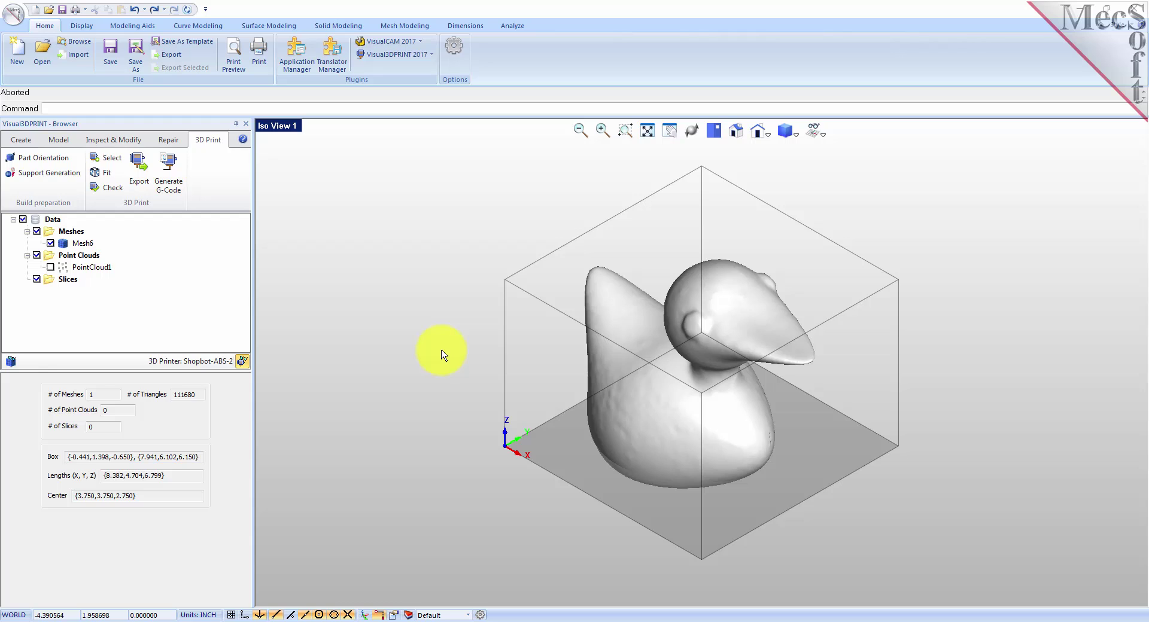
- Show the model in four viewports and rotate the duck mesh -90 degrees about the X axis
{"action": "right_click", "coordinate": [277, 126]}
{"action": "left_click", "coordinate": [325, 267]}
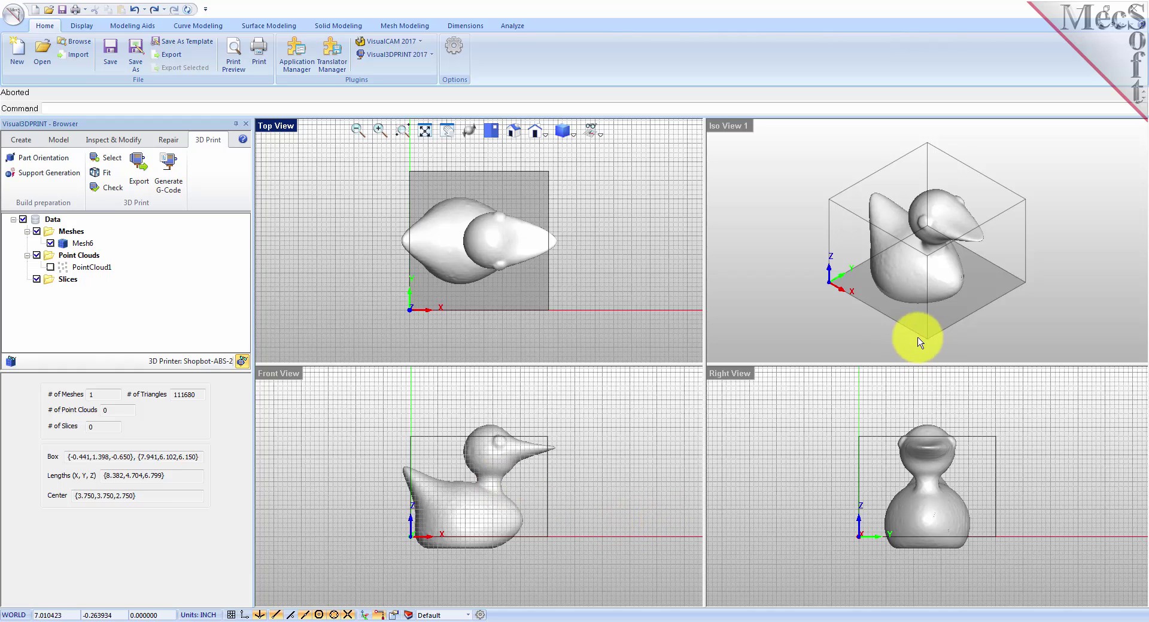
{"action": "left_click", "coordinate": [953, 212]}
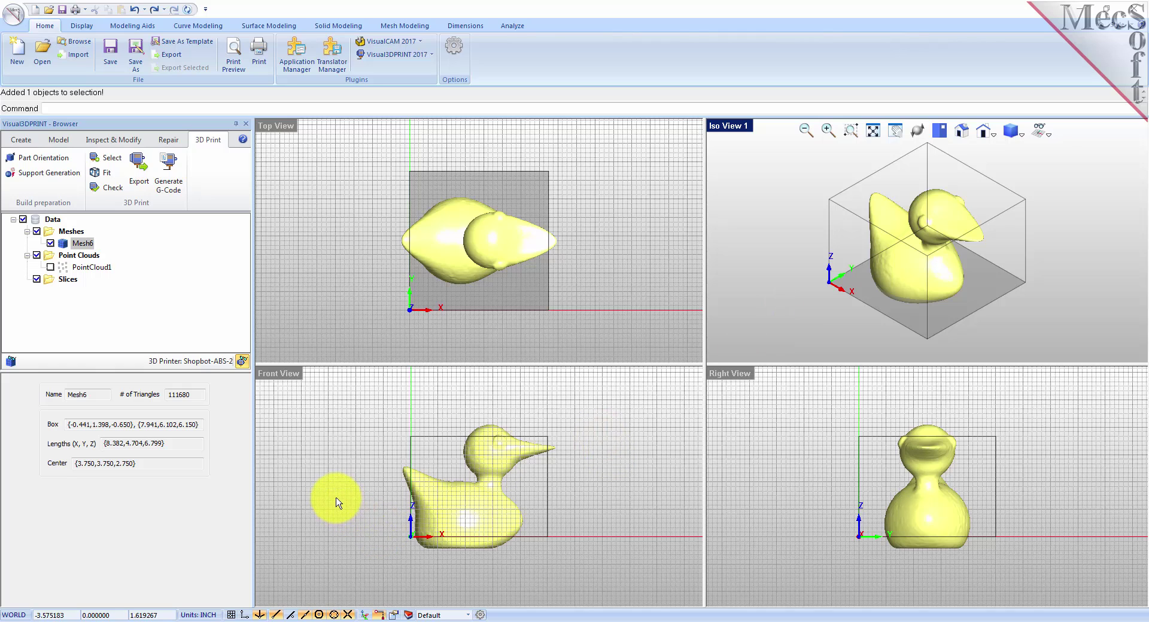
{"action": "left_click", "coordinate": [364, 615]}
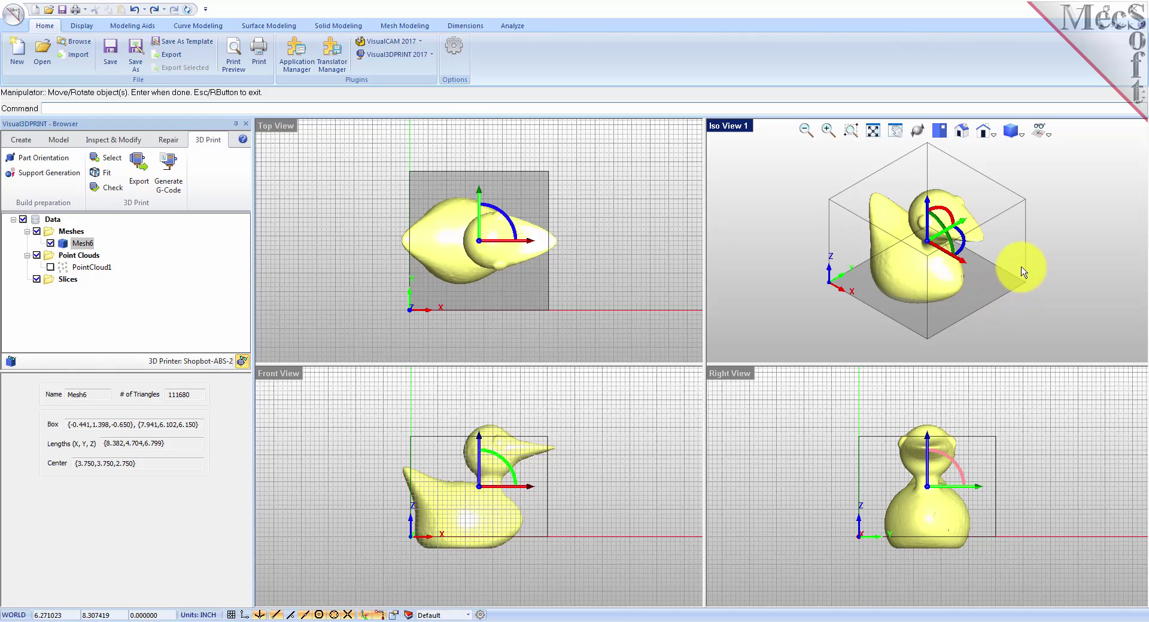
{"action": "left_click", "coordinate": [952, 217]}
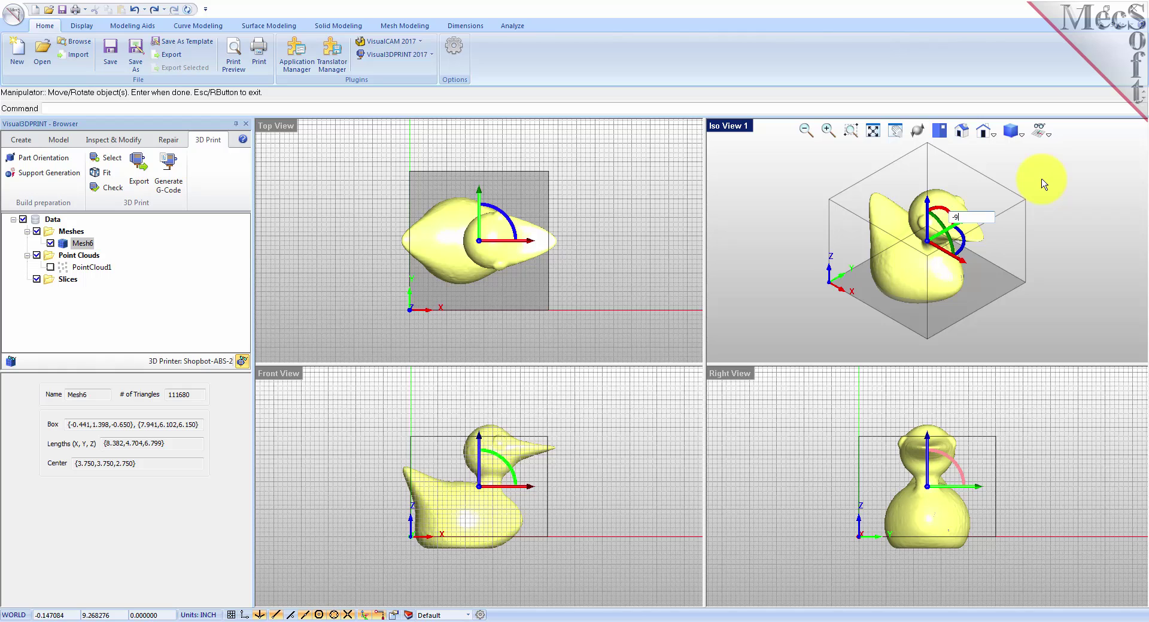
{"action": "key", "text": "Return"}
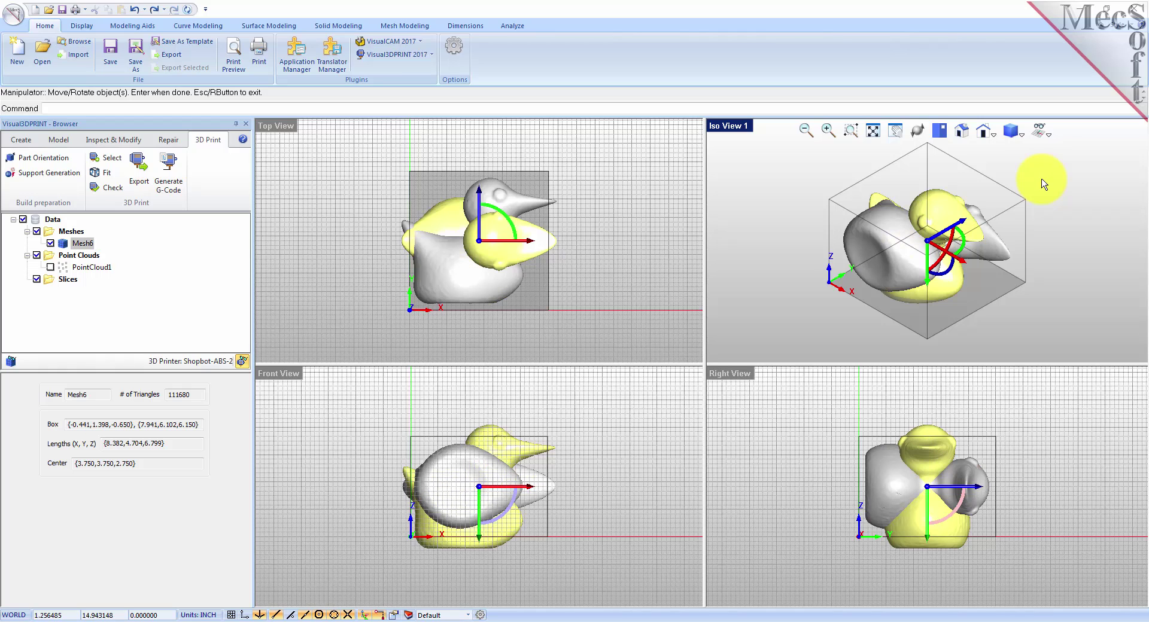
{"action": "key", "text": "Return"}
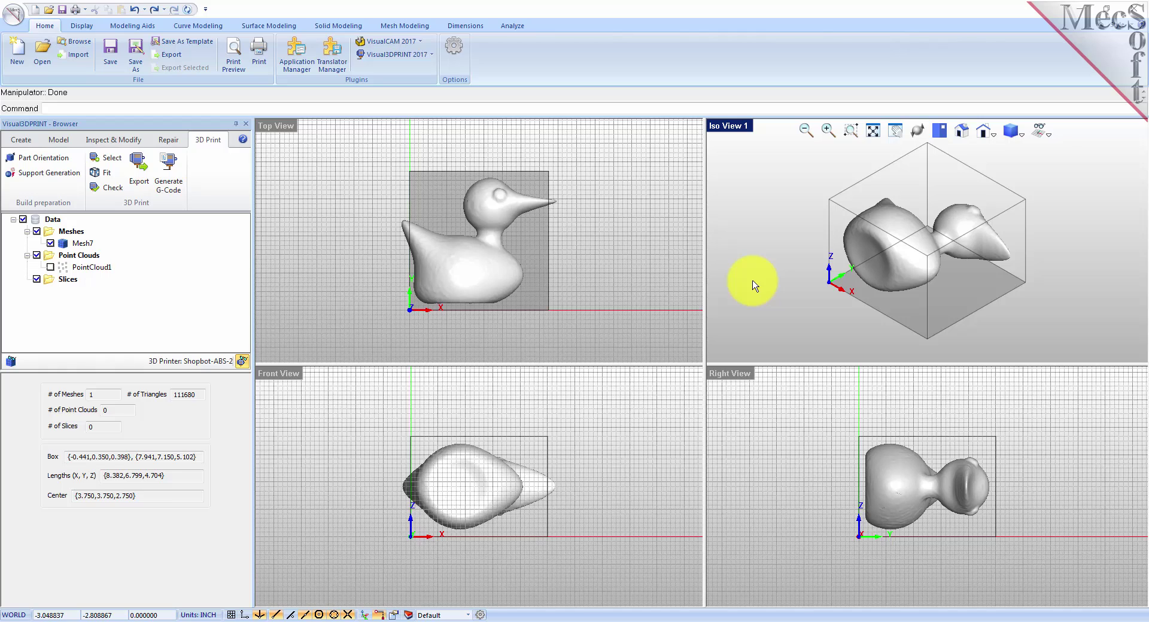
- Scale the duck mesh uniformly by a factor of 0.85
{"action": "left_click", "coordinate": [904, 224]}
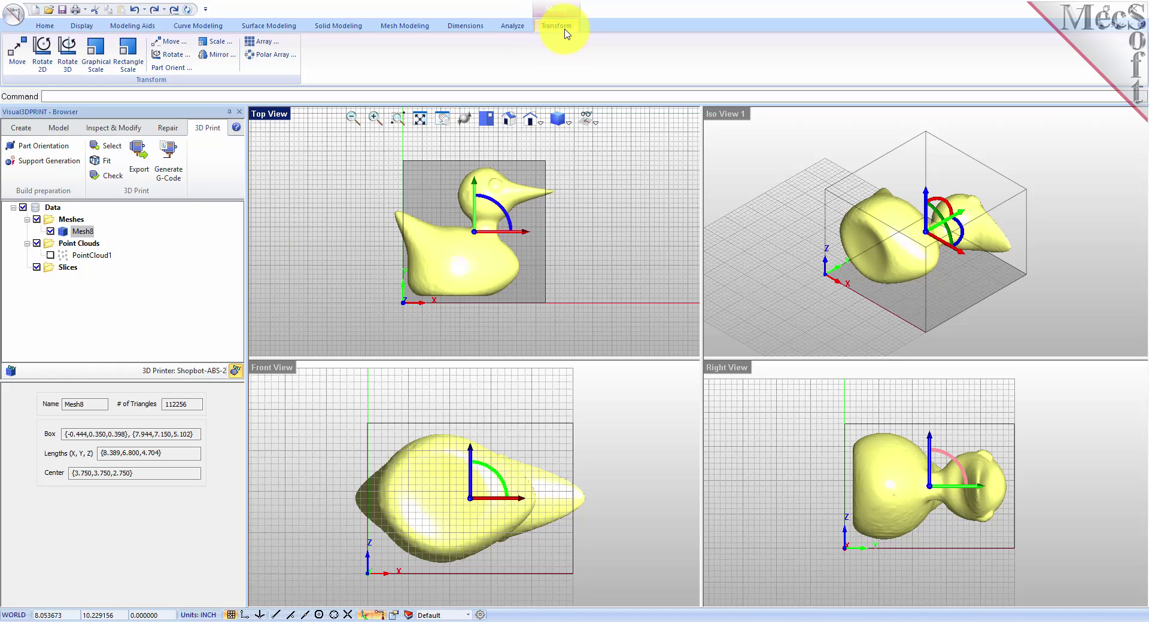
{"action": "left_click", "coordinate": [217, 41]}
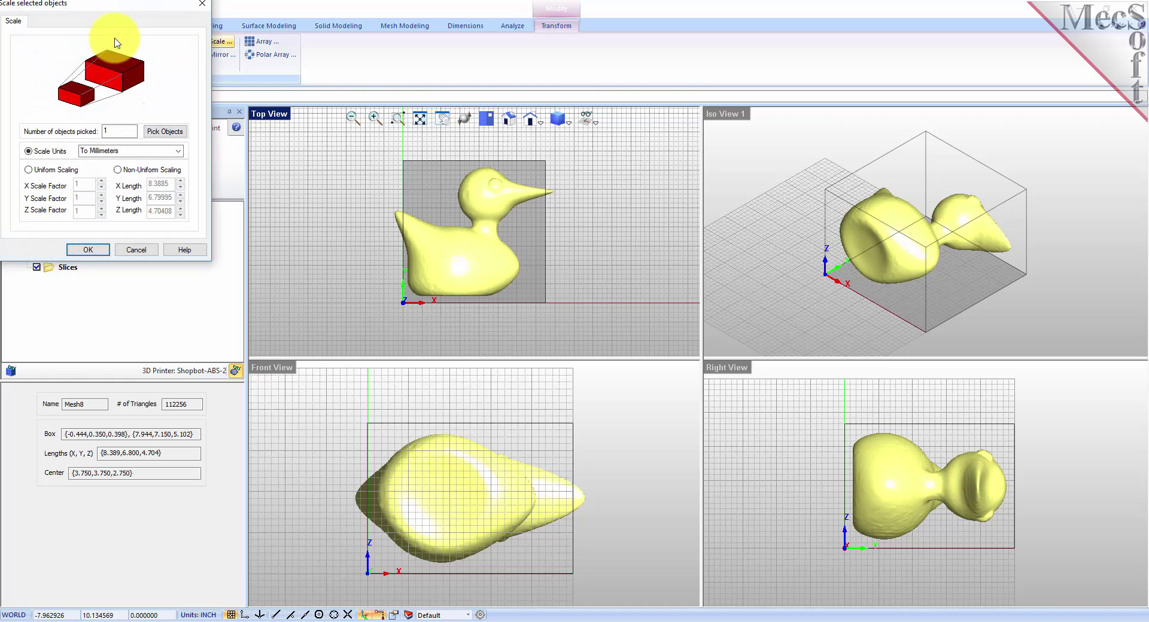
{"action": "left_click_drag", "start_coordinate": [115, 5], "coordinate": [240, 128]}
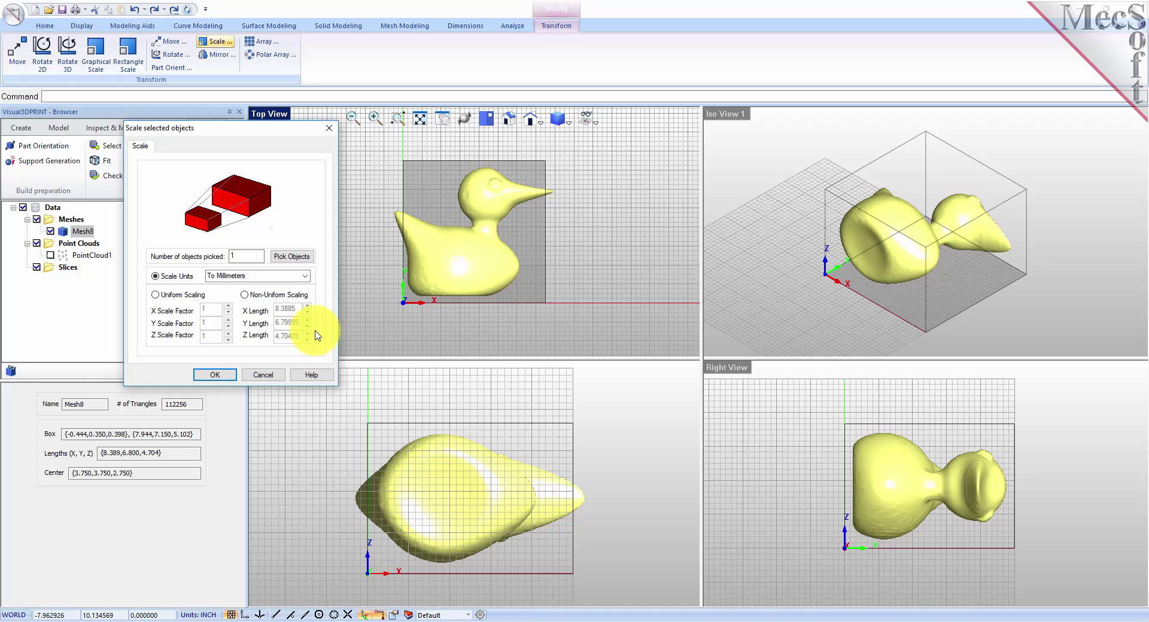
{"action": "left_click", "coordinate": [155, 296]}
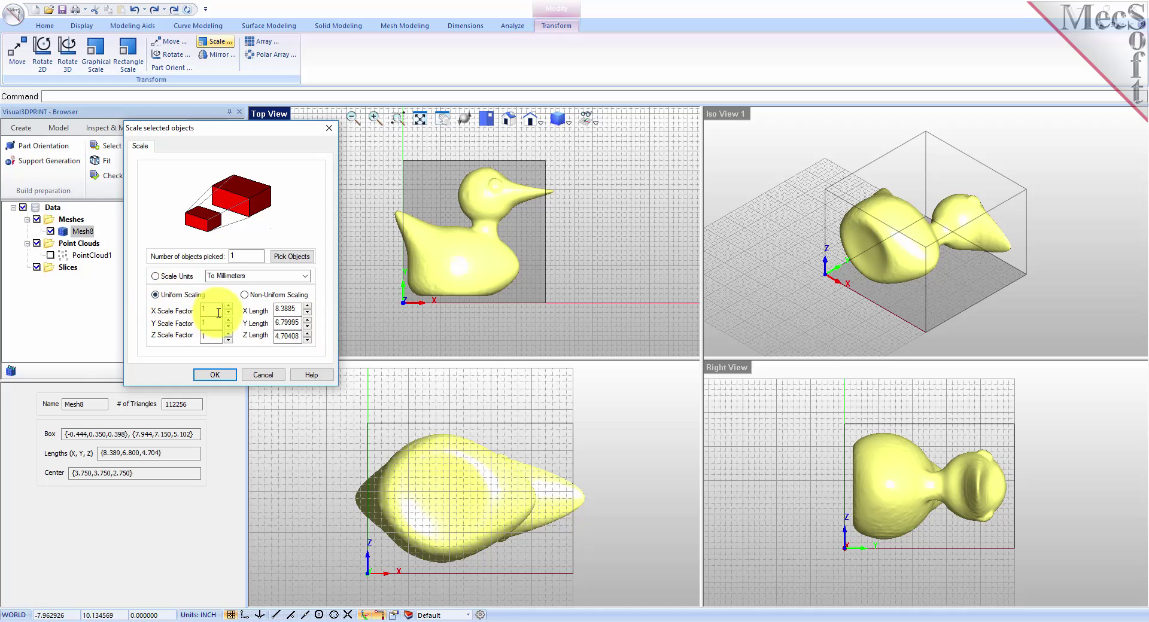
{"action": "type", "text": "0"}
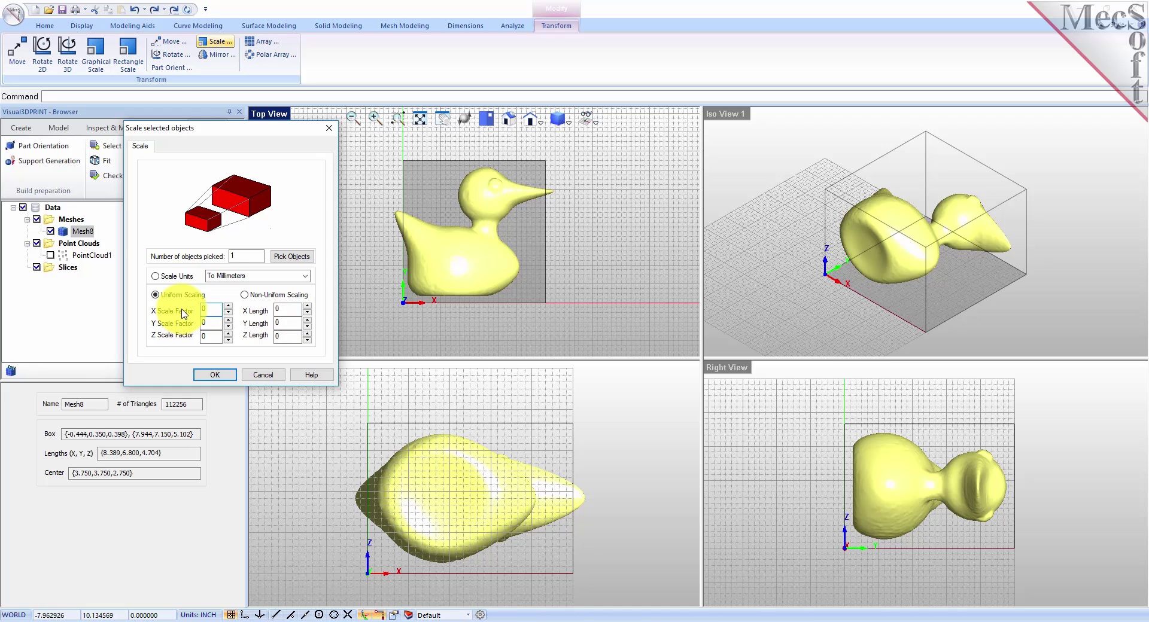
{"action": "type", "text": ".85"}
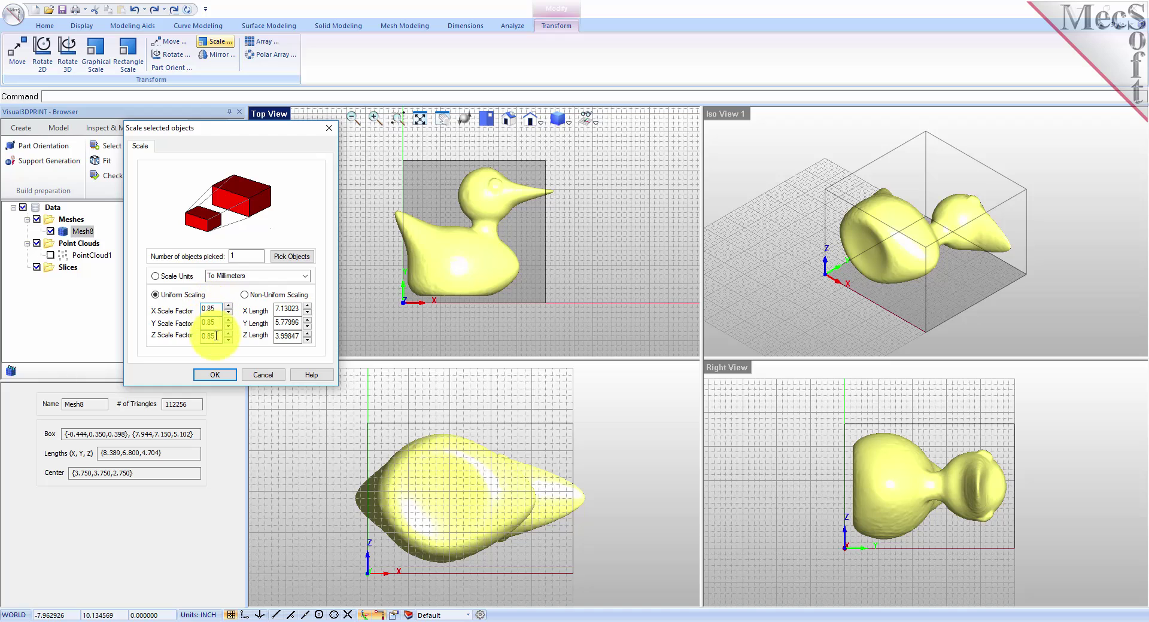
{"action": "left_click", "coordinate": [217, 373]}
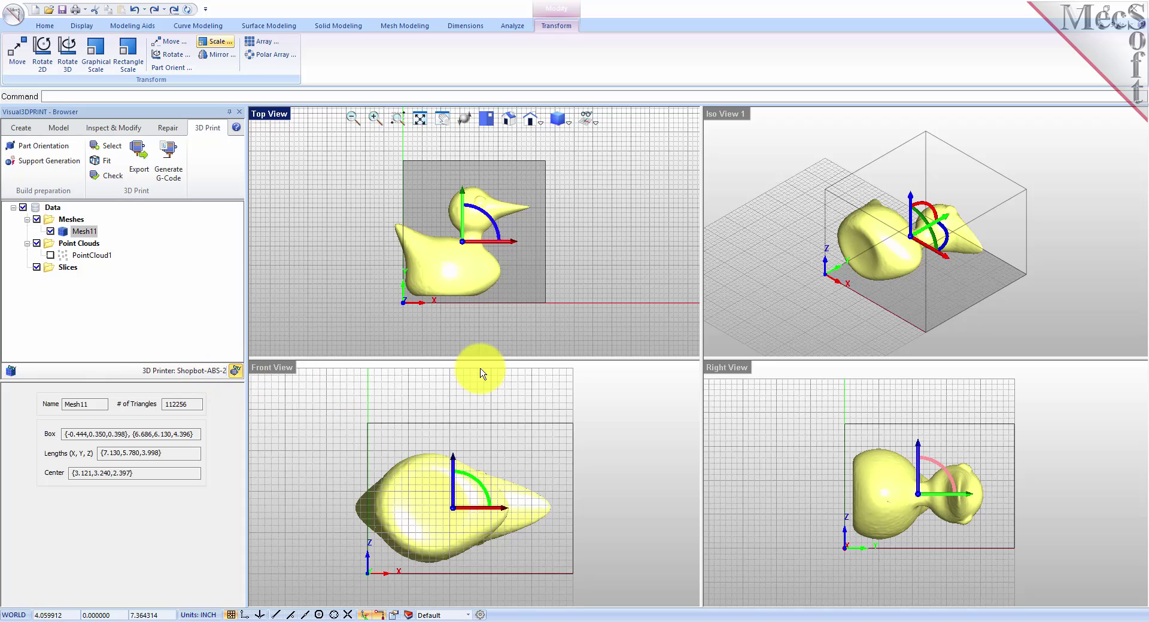
- Turn off the manipulator and fit the scaled duck at the center of the printer volume in Z and XY
{"action": "left_click", "coordinate": [366, 616]}
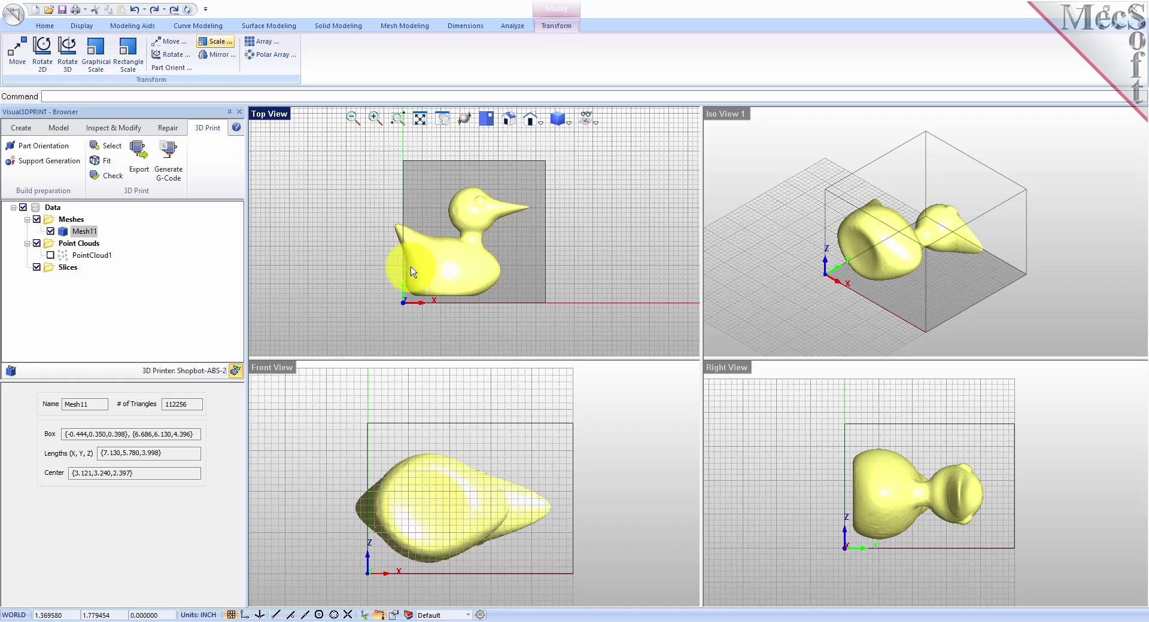
{"action": "left_click", "coordinate": [102, 161]}
{"action": "left_click", "coordinate": [63, 231]}
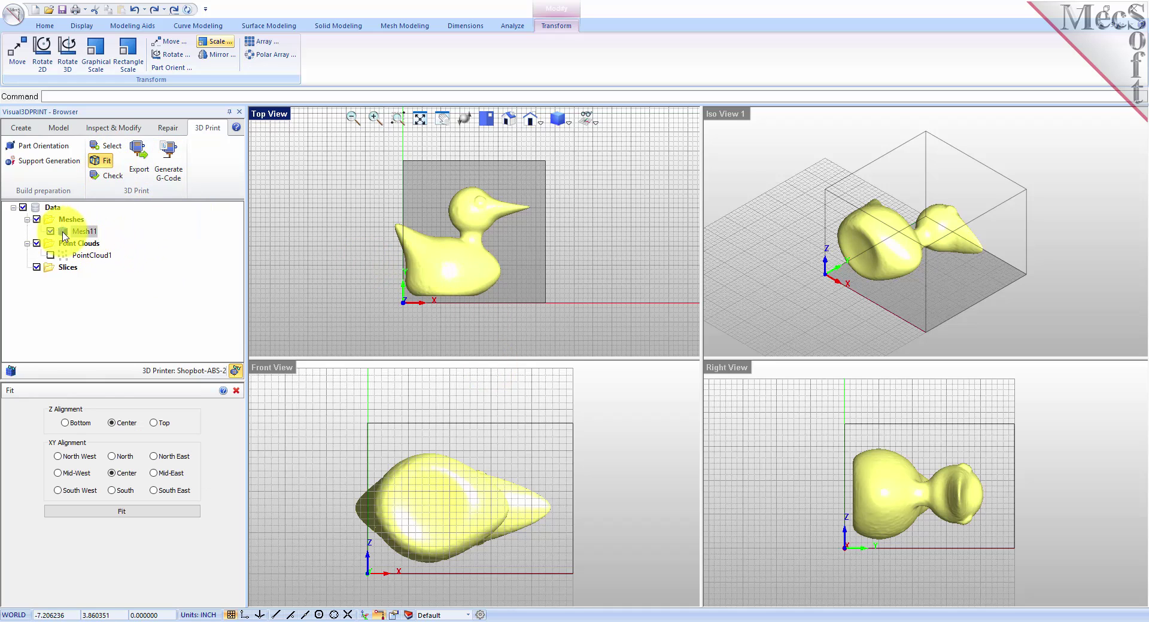
{"action": "left_click", "coordinate": [123, 513]}
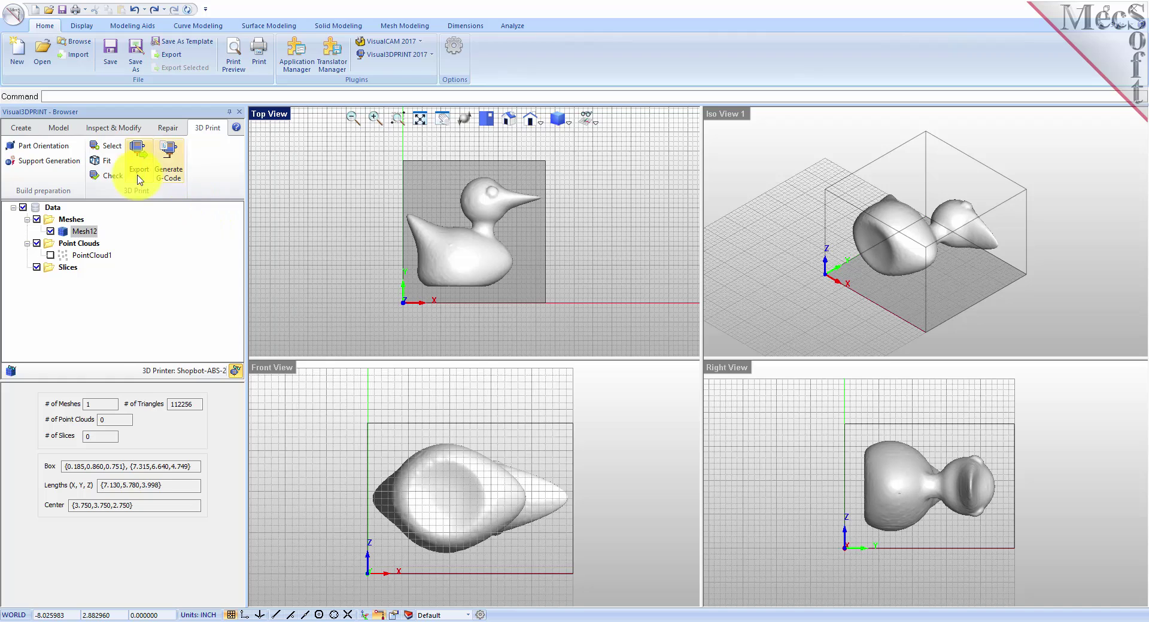
- Run the printability check on the rotated and scaled duck mesh
{"action": "left_click", "coordinate": [118, 176]}
{"action": "left_click", "coordinate": [70, 231]}
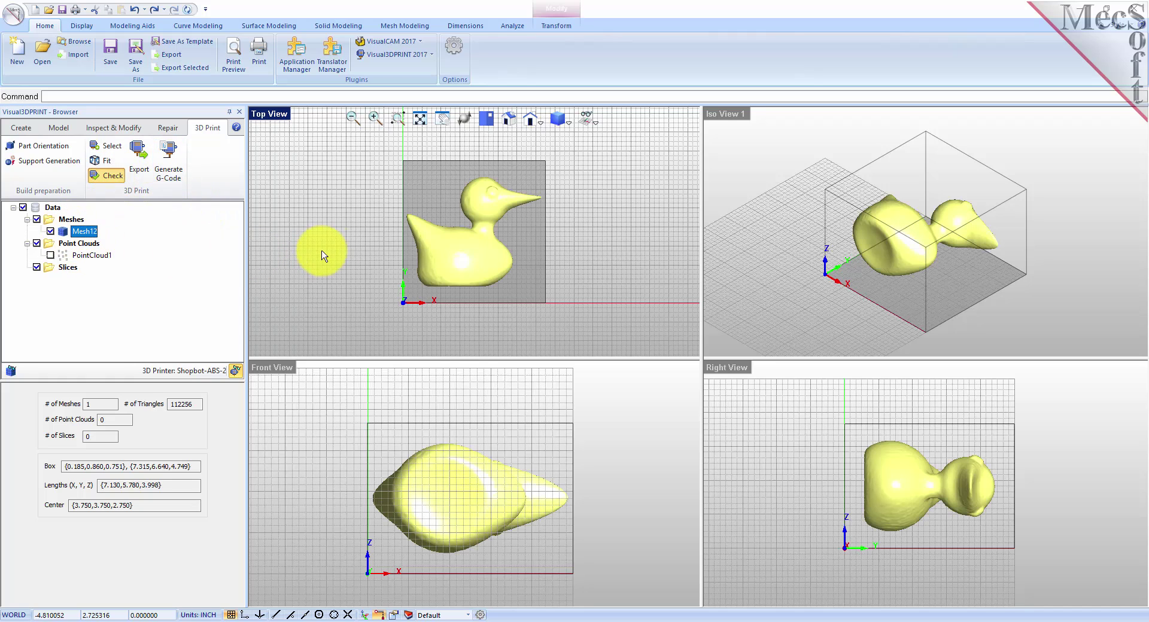
{"action": "right_click", "coordinate": [336, 253]}
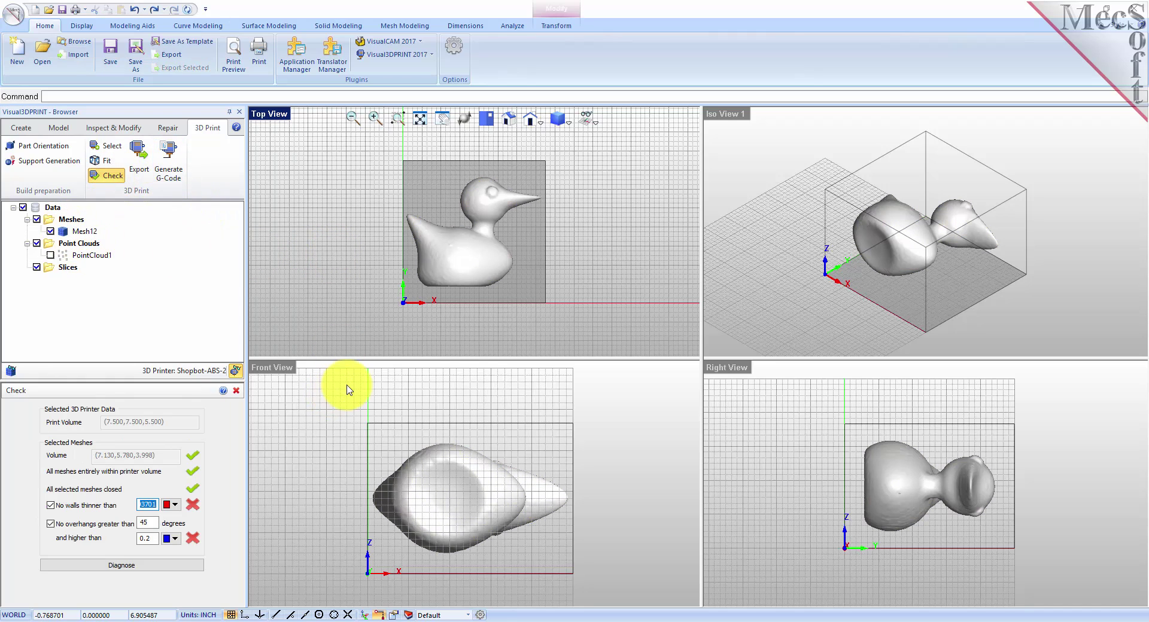